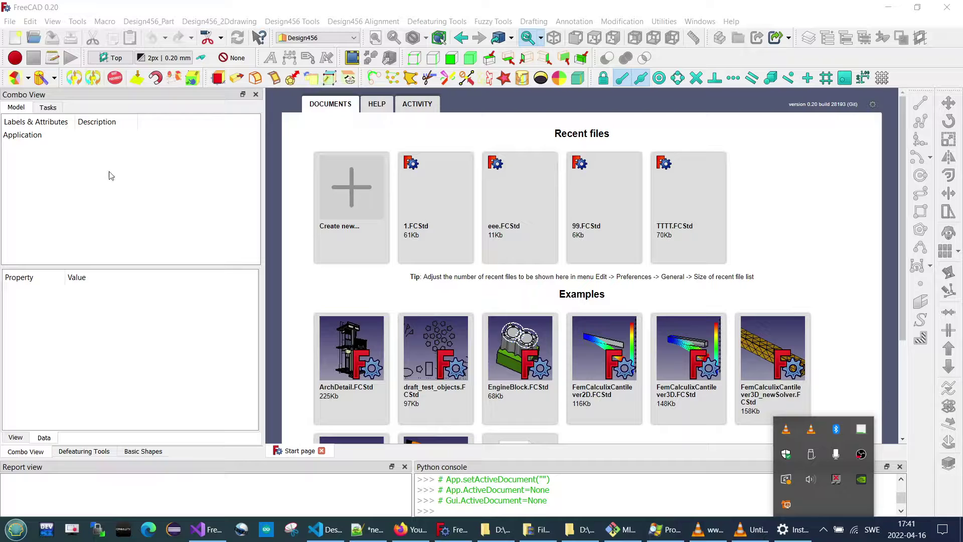
# Step: Open the recent document 1.FCStd and select the front face of the cross-shaped Reset001 part
pyautogui.click(9, 21)
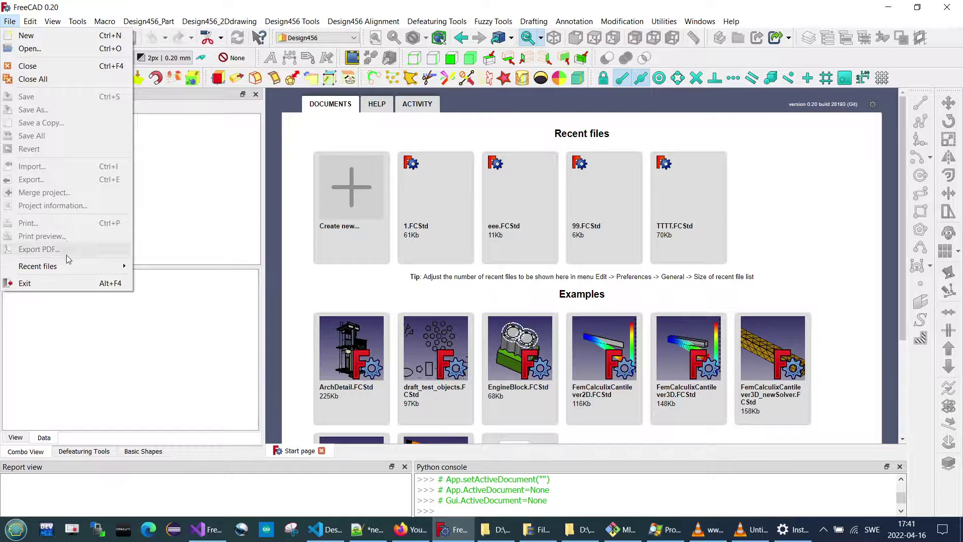
pyautogui.moveTo(45, 266)
pyautogui.click(173, 266)
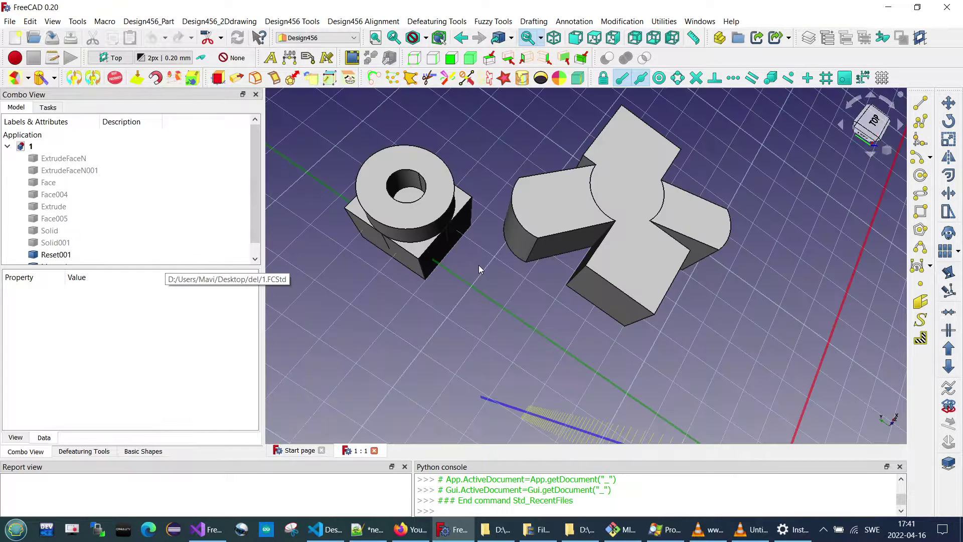
pyautogui.moveTo(662, 299); pyautogui.dragTo(485, 238, button='middle')
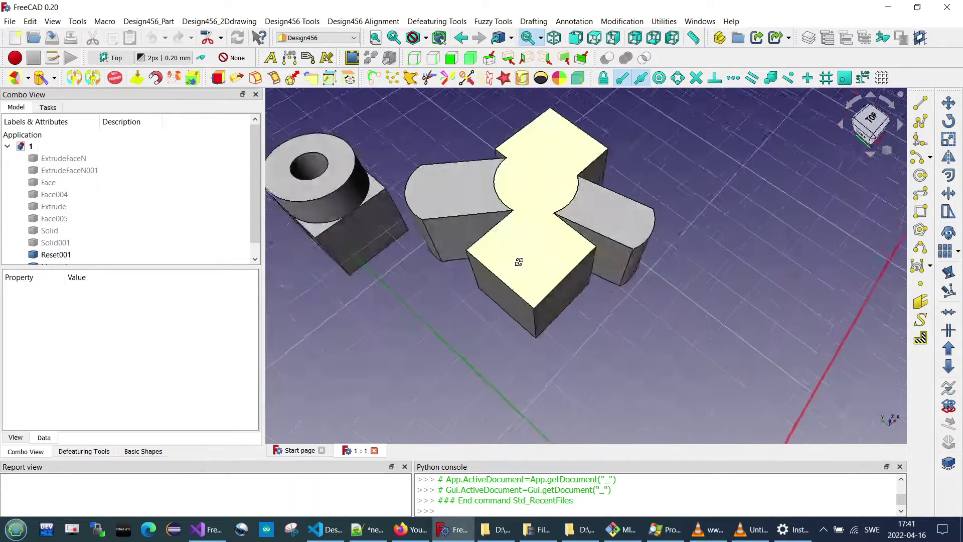
pyautogui.click(587, 293)
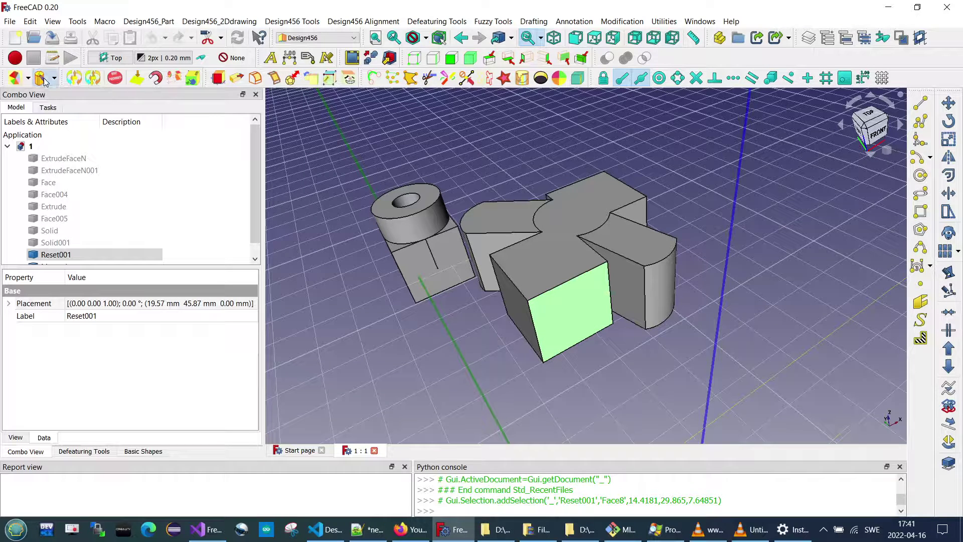
# Step: Convert Reset001 into a mesh and simplified solid, hiding the original, Merged and Mesh objects
pyautogui.click(44, 79)
pyautogui.scroll(-1, 78, 235)
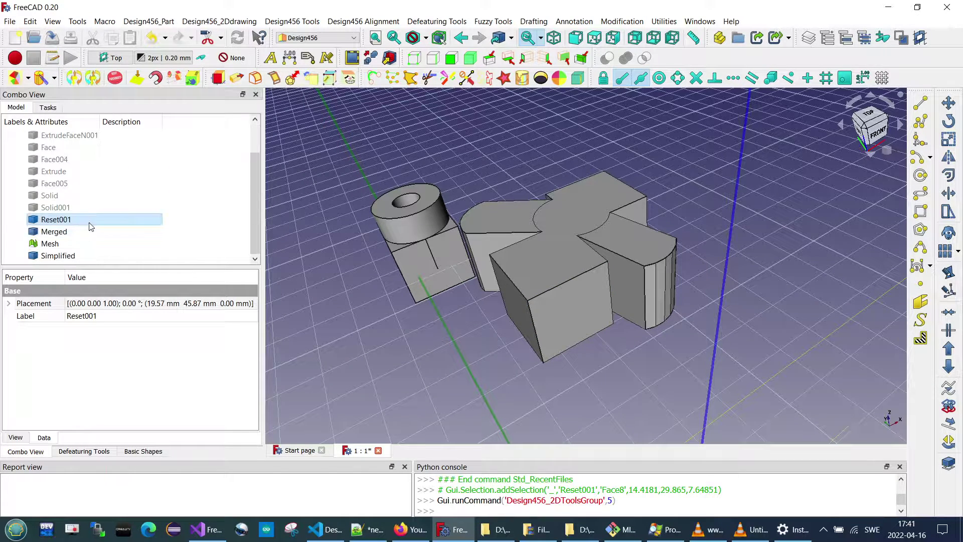
pyautogui.press('space')
pyautogui.click(78, 232)
pyautogui.press('space')
pyautogui.press('space')
pyautogui.click(75, 254)
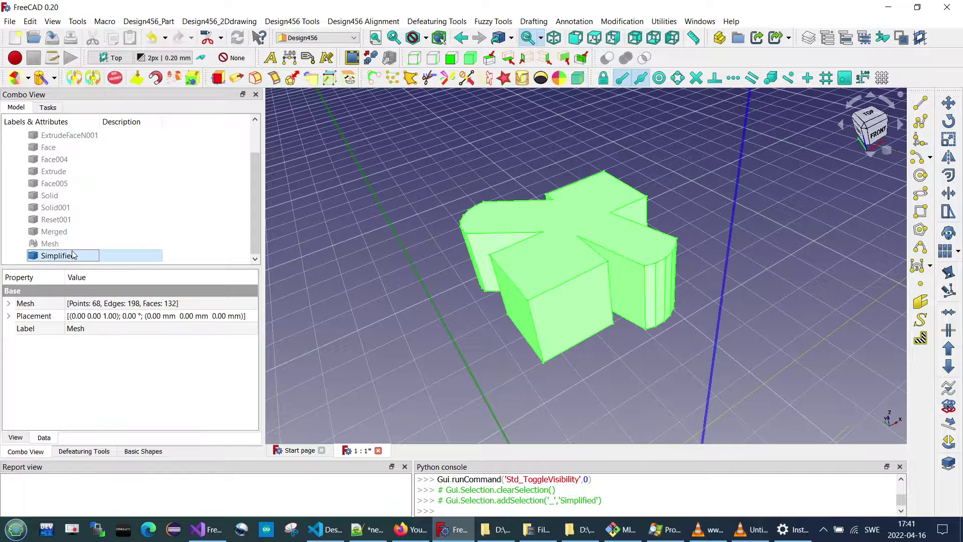
# Step: Give each face of the Simplified cross-shaped solid its own colour and view it from low front
pyautogui.click(464, 332)
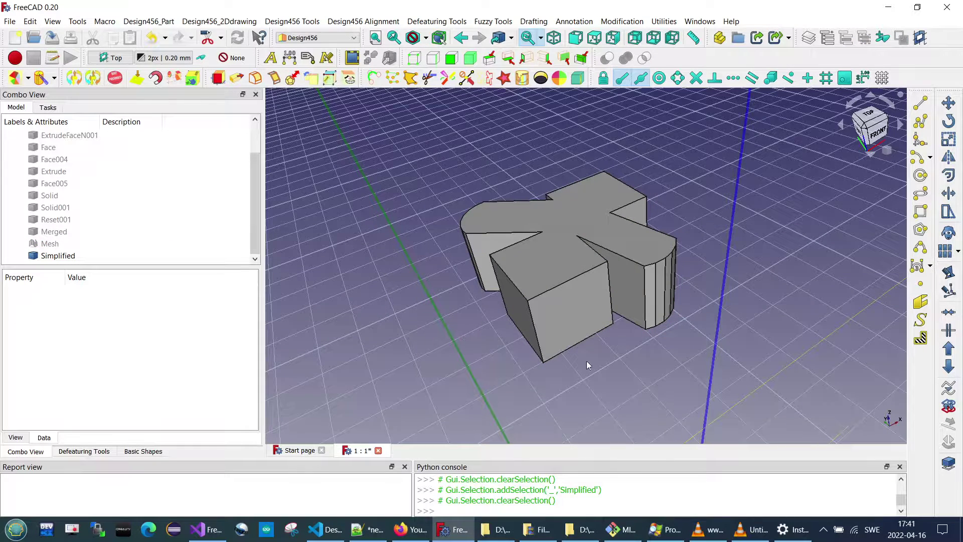
pyautogui.click(574, 317)
pyautogui.click(14, 78)
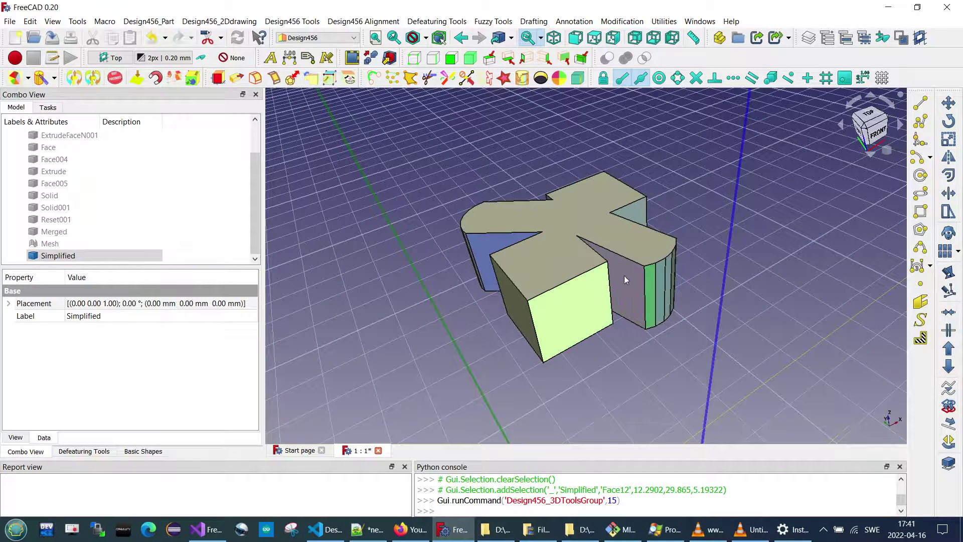
pyautogui.click(686, 325)
pyautogui.moveTo(661, 332)
pyautogui.mouseDown(button='middle')
pyautogui.moveTo(568, 290)
pyautogui.moveTo(604, 233)
pyautogui.moveTo(580, 249)
pyautogui.moveTo(583, 258)
pyautogui.moveTo(737, 301)
pyautogui.moveTo(766, 296)
pyautogui.moveTo(751, 308)
pyautogui.moveTo(617, 321)
pyautogui.mouseUp(button='middle')
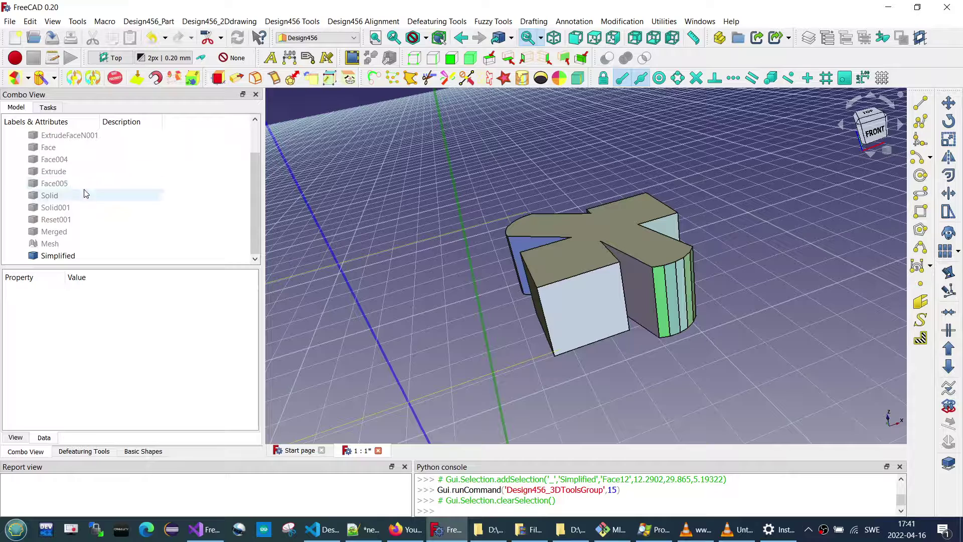
# Step: Show Merged again and convert the ring-on-block part into a mesh and simplified solid
pyautogui.click(86, 231)
pyautogui.press('space')
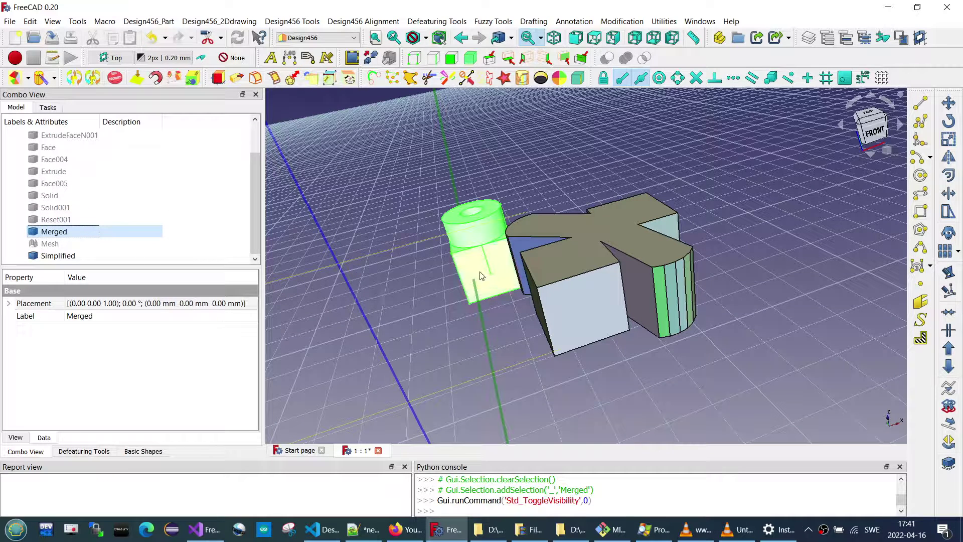
pyautogui.click(480, 273)
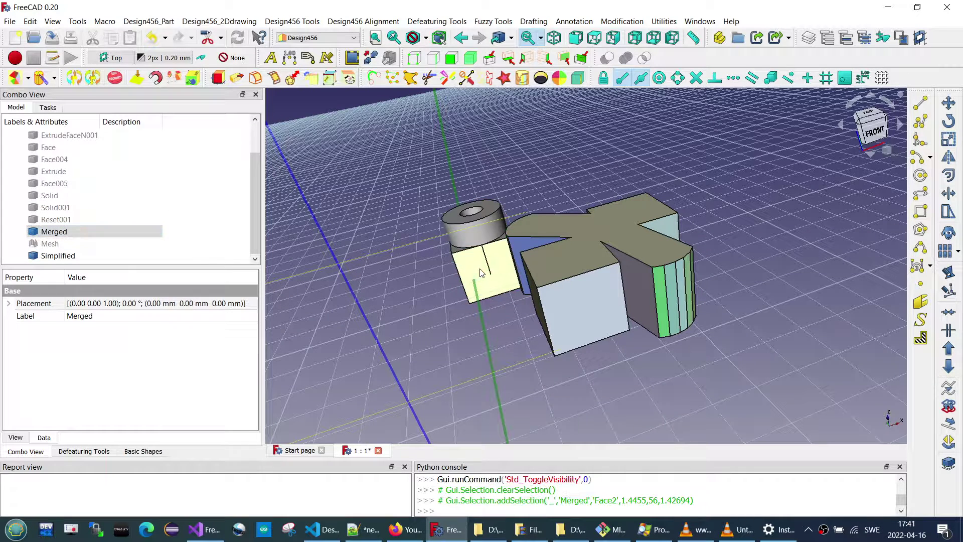
pyautogui.click(41, 78)
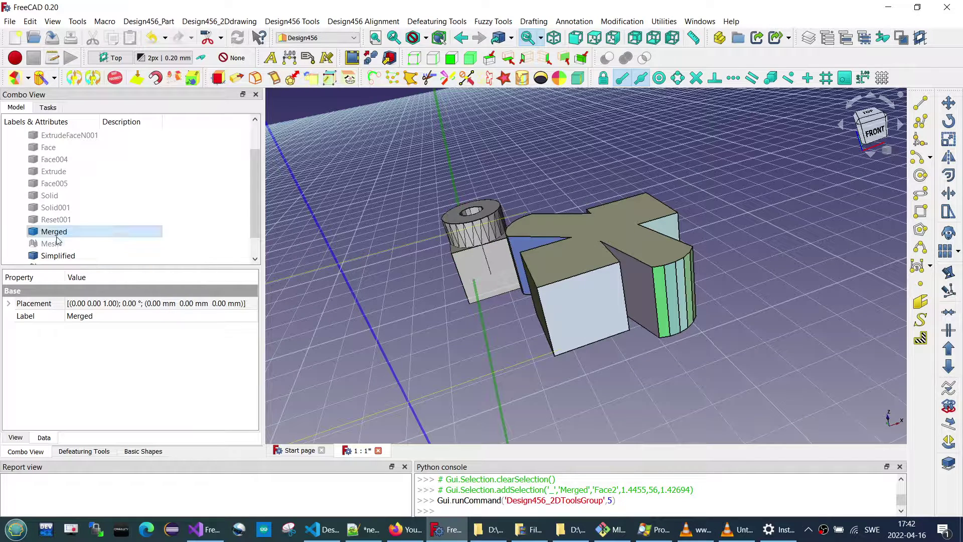
# Step: Hide Merged and Mesh001, redisplay the first Simplified solid, and select a block side face
pyautogui.press('space')
pyautogui.click(67, 255)
pyautogui.press('space')
pyautogui.scroll(-1, 75, 245)
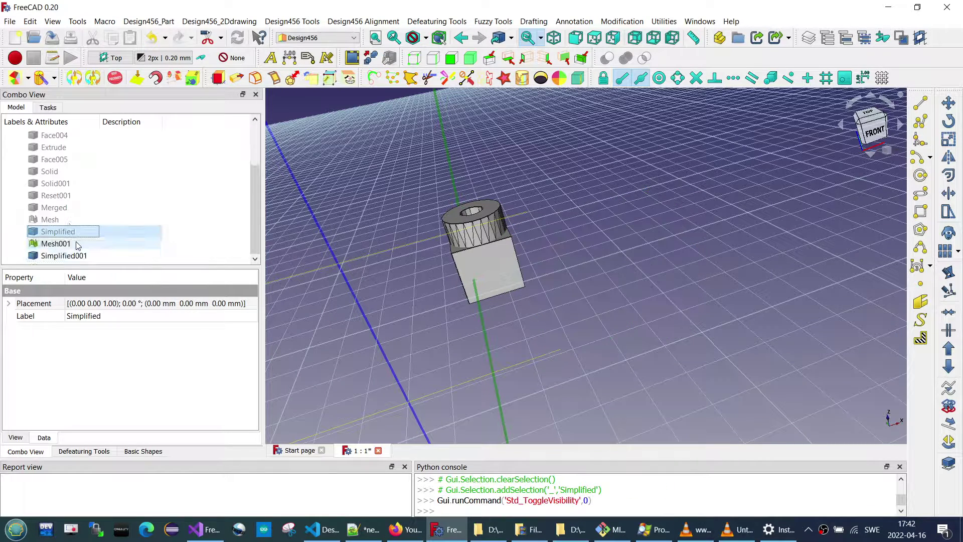
pyautogui.click(76, 243)
pyautogui.press('space')
pyautogui.press('space')
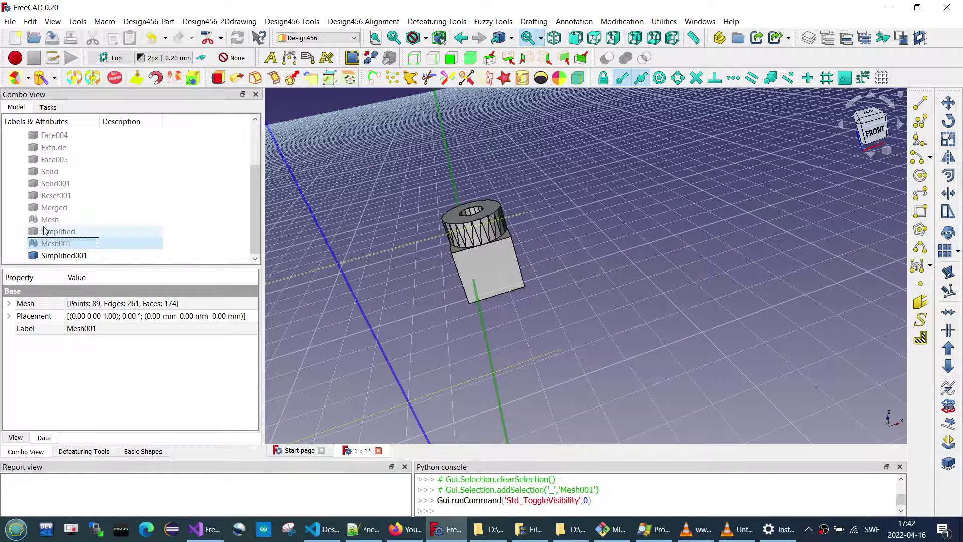
pyautogui.click(70, 232)
pyautogui.press('space')
pyautogui.moveTo(372, 322); pyautogui.dragTo(351, 273, button='middle')
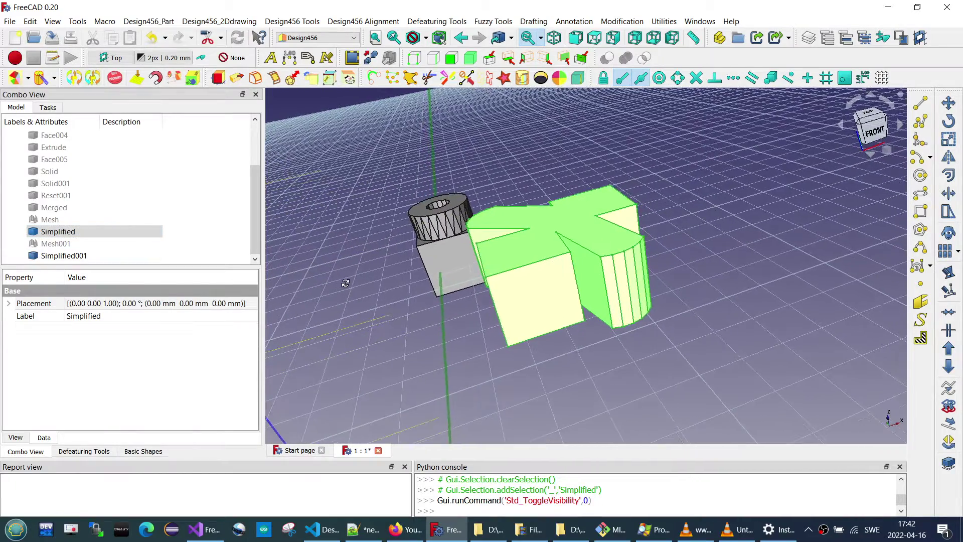
pyautogui.click(351, 274)
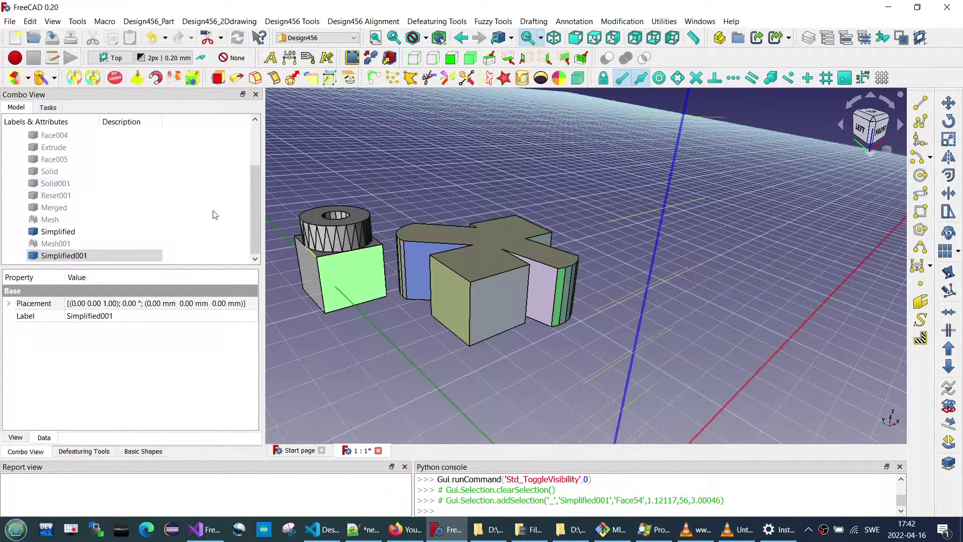
# Step: Give each face of the ring-on-block Simplified001 solid its own colour
pyautogui.click(17, 79)
pyautogui.scroll(3, 319, 257)
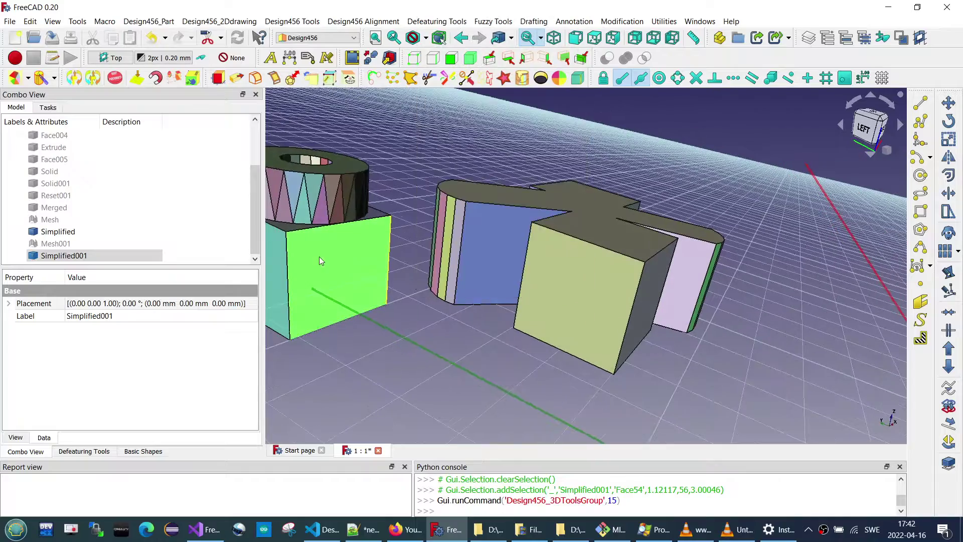
pyautogui.moveTo(319, 256); pyautogui.dragTo(477, 263, button='middle')
pyautogui.scroll(3, 478, 263)
pyautogui.scroll(-3, 457, 255)
pyautogui.scroll(2, 422, 284)
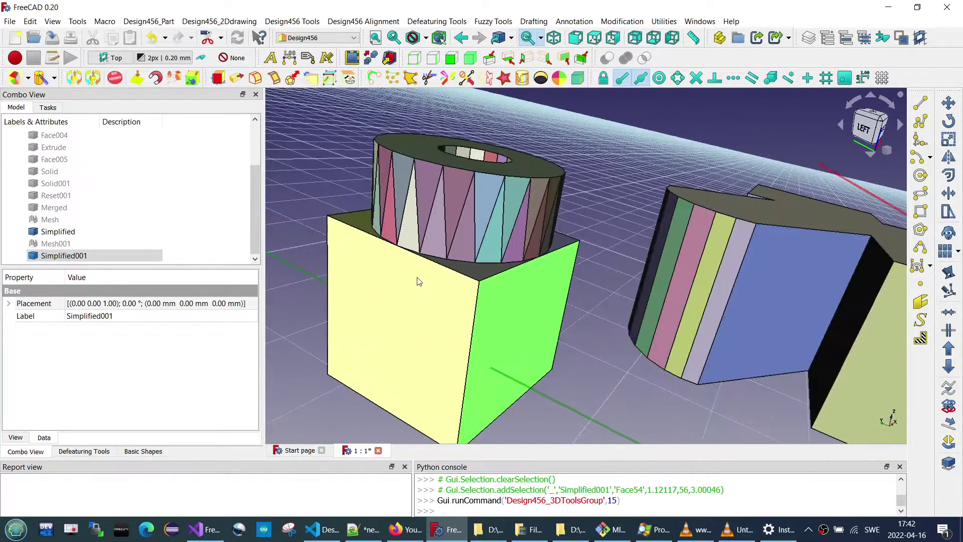
# Step: Orbit beneath the ring and block and zoom out to inspect the face colours
pyautogui.moveTo(421, 283)
pyautogui.mouseDown(button='middle')
pyautogui.moveTo(410, 290)
pyautogui.moveTo(433, 262)
pyautogui.mouseUp(button='middle')
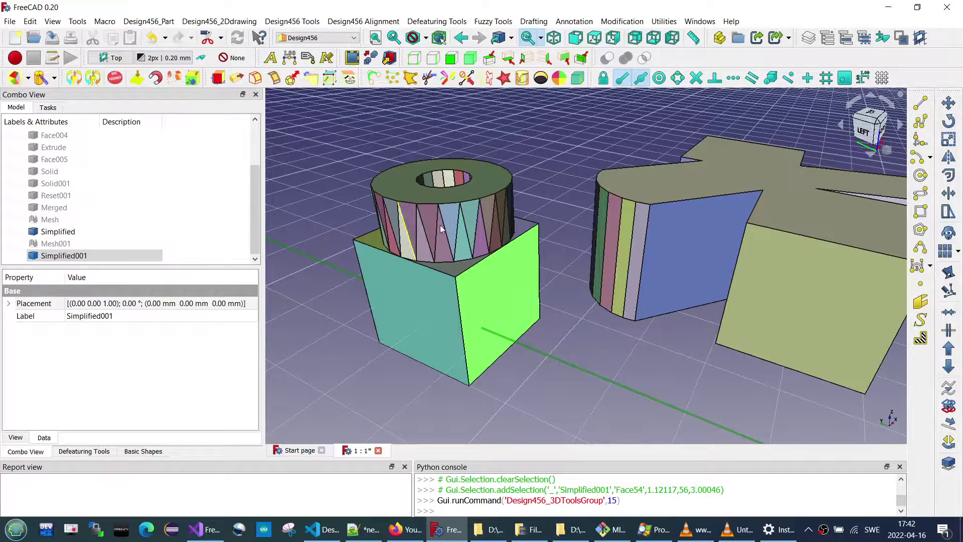
pyautogui.moveTo(469, 223)
pyautogui.mouseDown(button='middle')
pyautogui.moveTo(617, 301)
pyautogui.moveTo(450, 222)
pyautogui.moveTo(525, 244)
pyautogui.moveTo(471, 231)
pyautogui.mouseUp(button='middle')
pyautogui.scroll(-2, 468, 340)
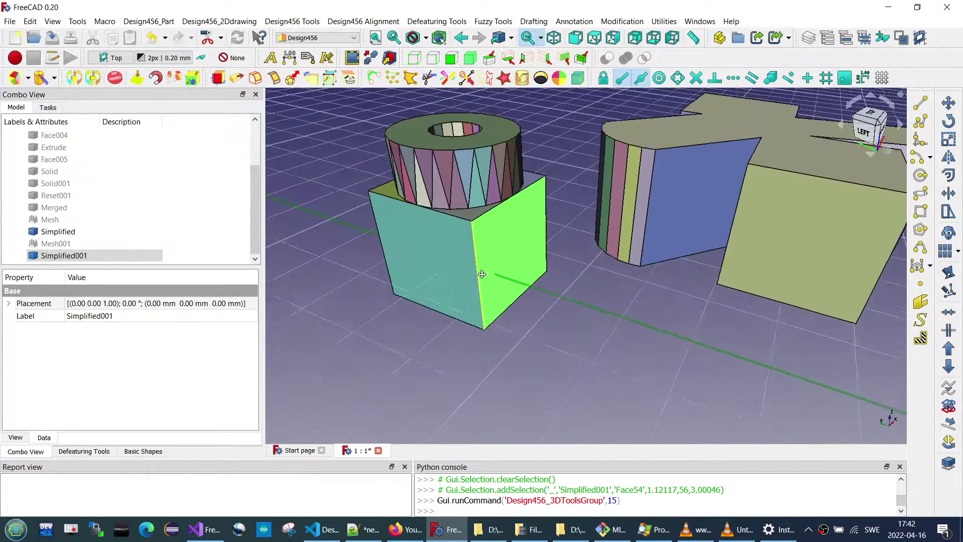
pyautogui.scroll(-2, 466, 301)
pyautogui.scroll(-2, 464, 274)
pyautogui.scroll(-1, 462, 269)
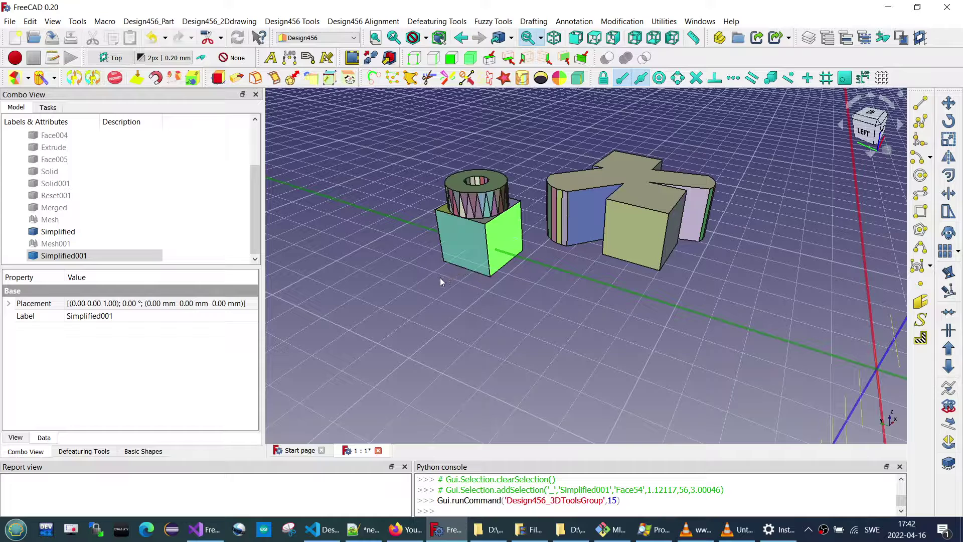
# Step: Insert a tube primitive in front of the block part and accept its dimensions
pyautogui.click(143, 451)
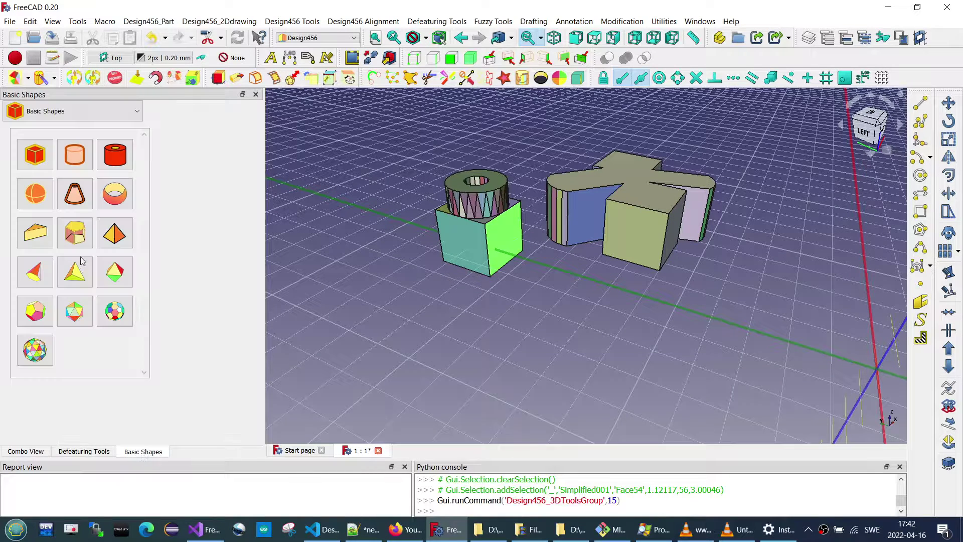
pyautogui.click(122, 162)
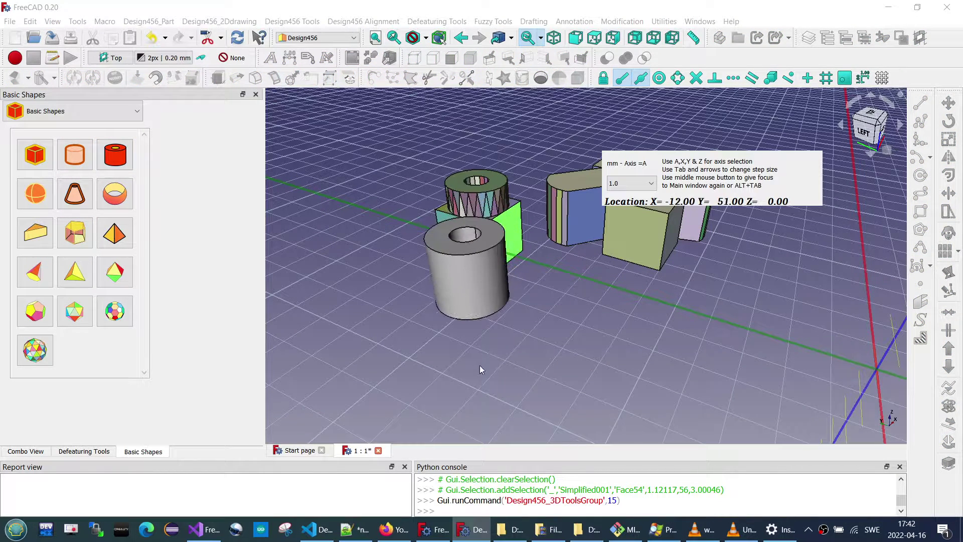
pyautogui.click(462, 343)
pyautogui.click(12, 451)
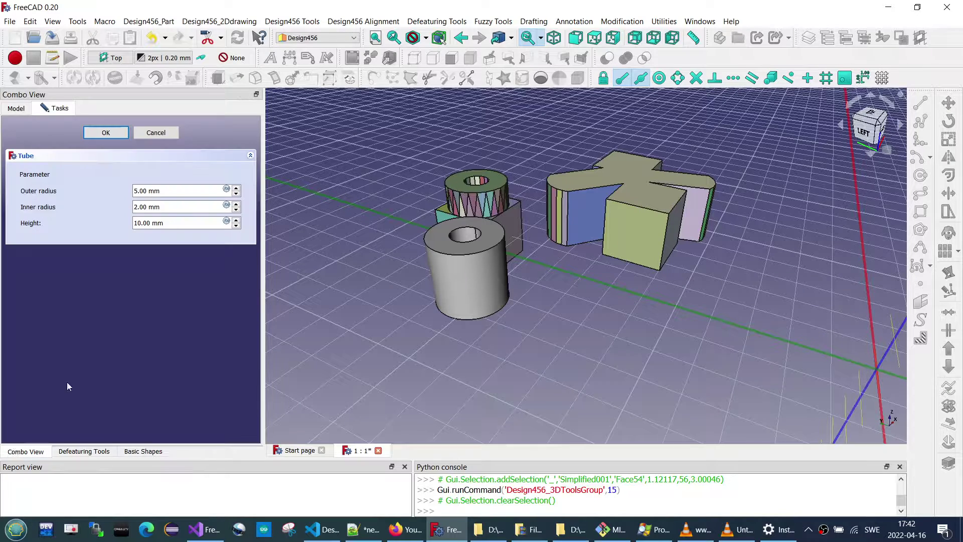
pyautogui.click(107, 132)
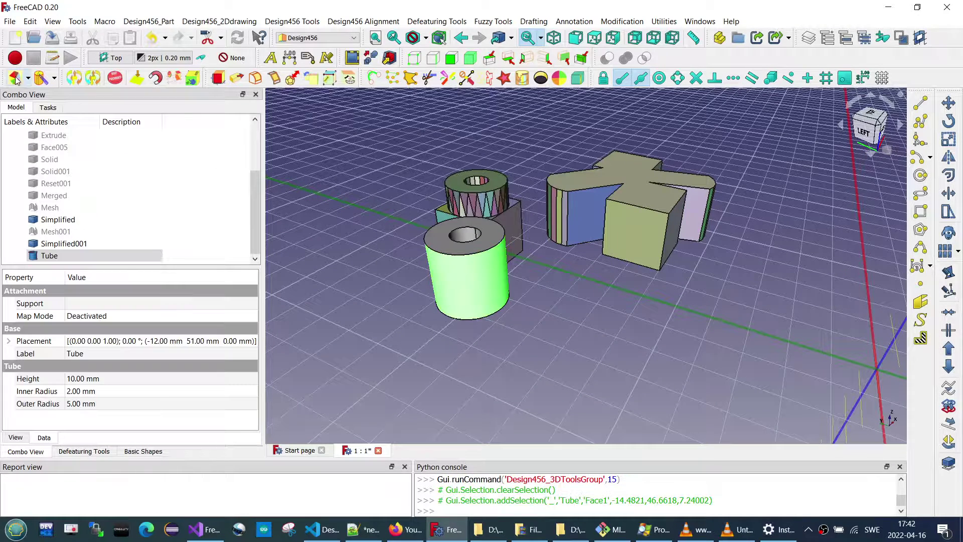
# Step: Hide the original Tube and its Mesh002, keeping the cross-shaped Simplified solid visible
pyautogui.click(58, 219)
pyautogui.press('space')
pyautogui.click(75, 243)
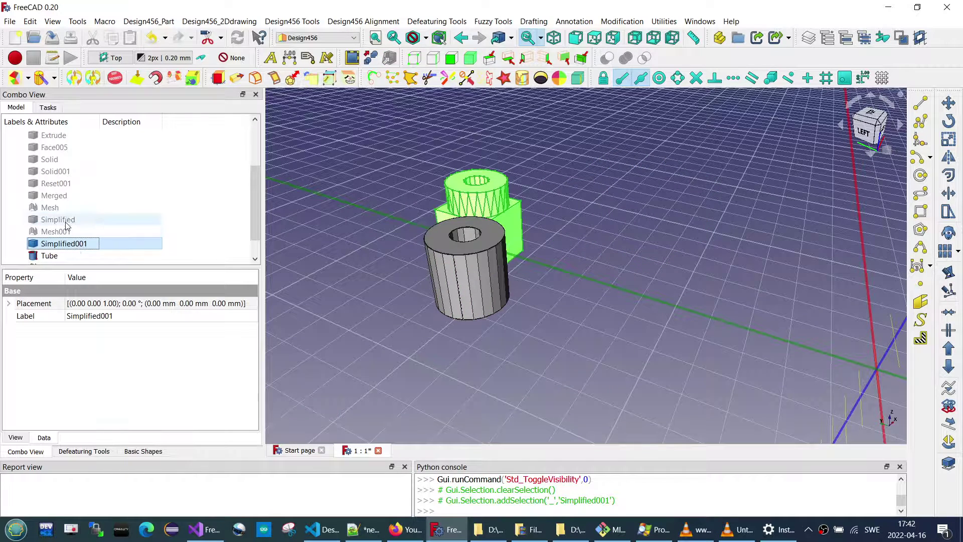
pyautogui.click(67, 222)
pyautogui.press('space')
pyautogui.click(80, 256)
pyautogui.scroll(-1, 83, 244)
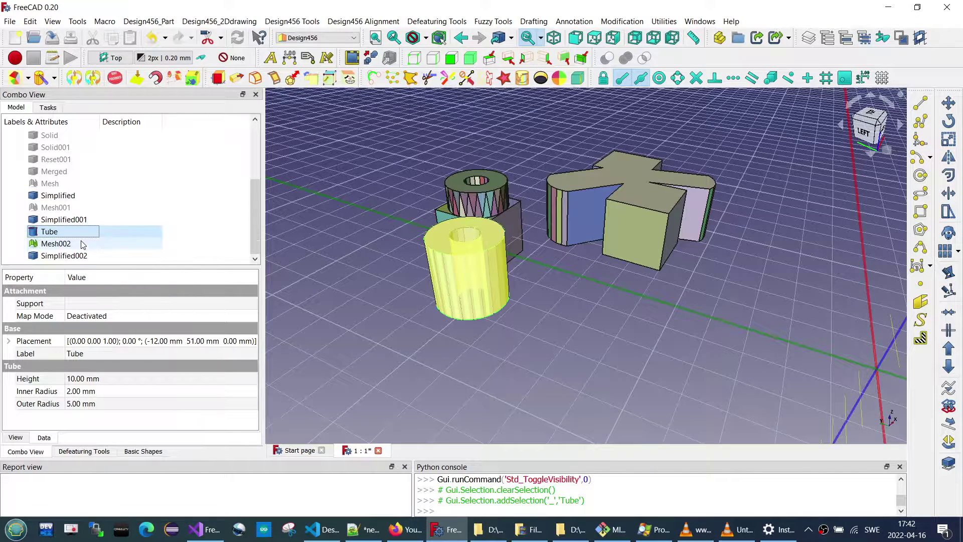
pyautogui.press('space')
pyautogui.click(80, 244)
pyautogui.press('space')
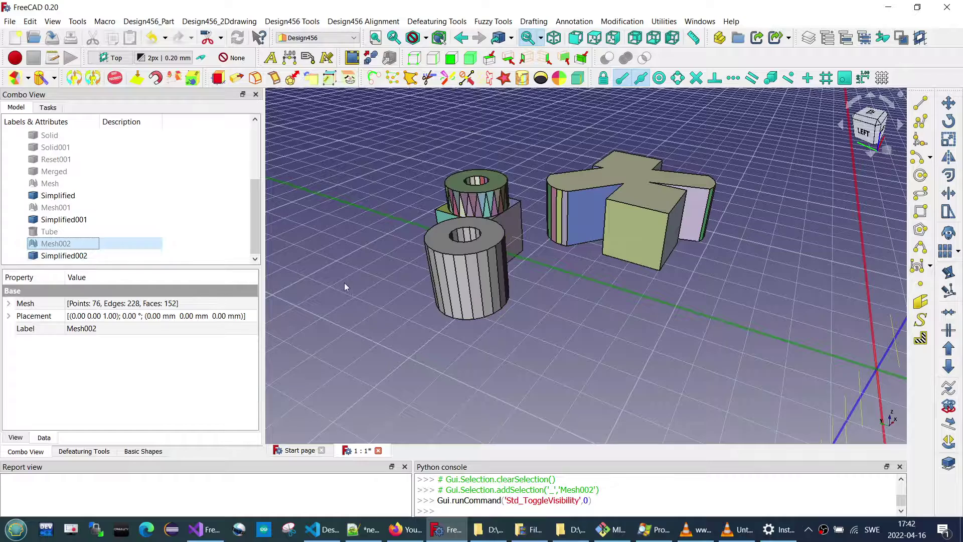
# Step: Give the rebuilt tube Simplified002 multicoloured faces and orbit around it
pyautogui.moveTo(344, 287); pyautogui.dragTo(541, 296, button='middle')
pyautogui.click(483, 314)
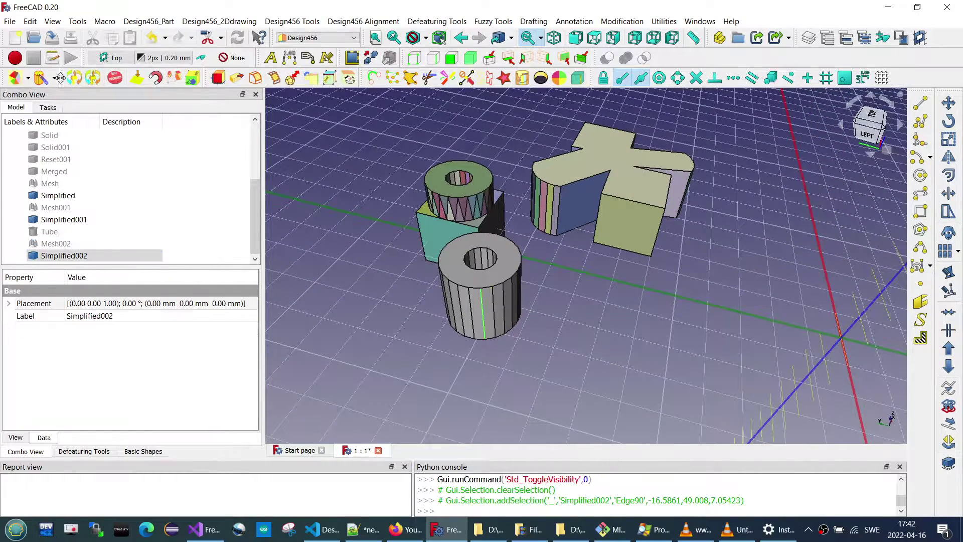
pyautogui.click(34, 79)
pyautogui.scroll(3, 491, 302)
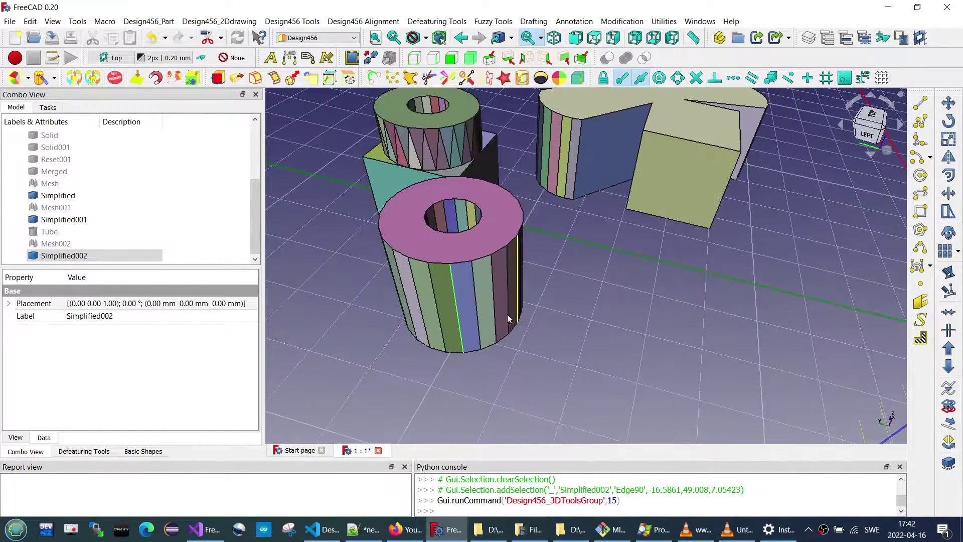
pyautogui.scroll(5, 507, 314)
pyautogui.scroll(-5, 480, 265)
pyautogui.moveTo(441, 243)
pyautogui.mouseDown(button='middle')
pyautogui.moveTo(512, 319)
pyautogui.moveTo(372, 335)
pyautogui.moveTo(345, 210)
pyautogui.mouseUp(button='middle')
pyautogui.scroll(-2, 345, 210)
pyautogui.scroll(-2, 401, 215)
pyautogui.scroll(-2, 458, 219)
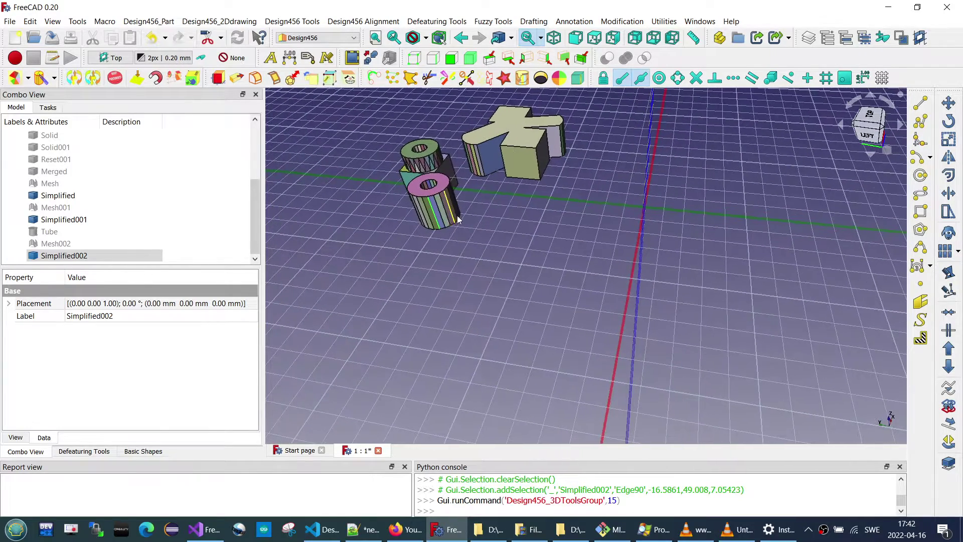
# Step: Add a torus beside the other parts and hide the original torus
pyautogui.click(143, 451)
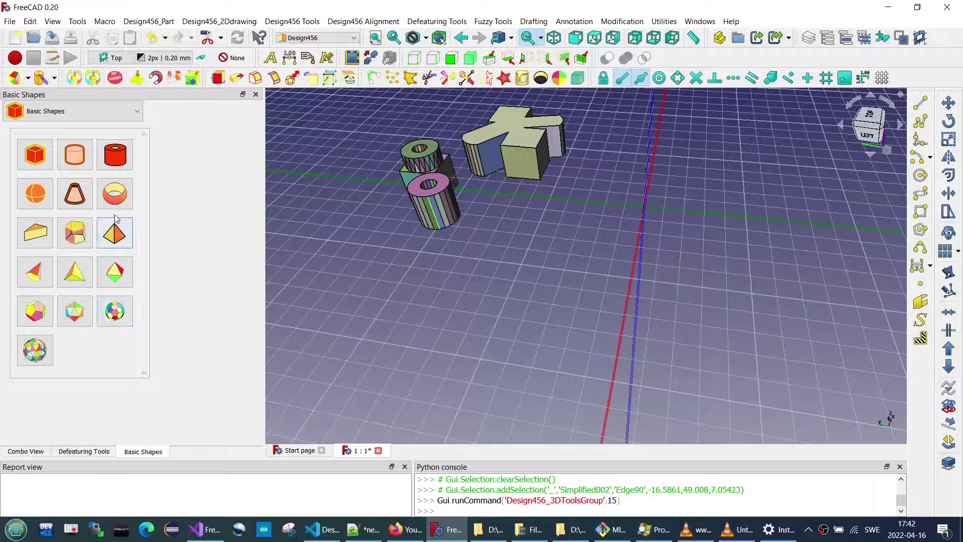
pyautogui.click(115, 196)
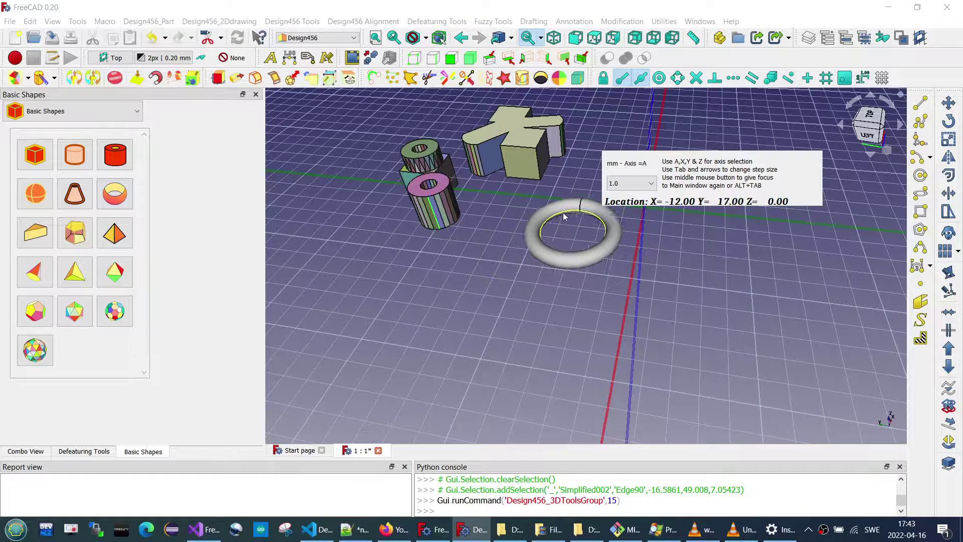
pyautogui.click(567, 231)
pyautogui.click(24, 452)
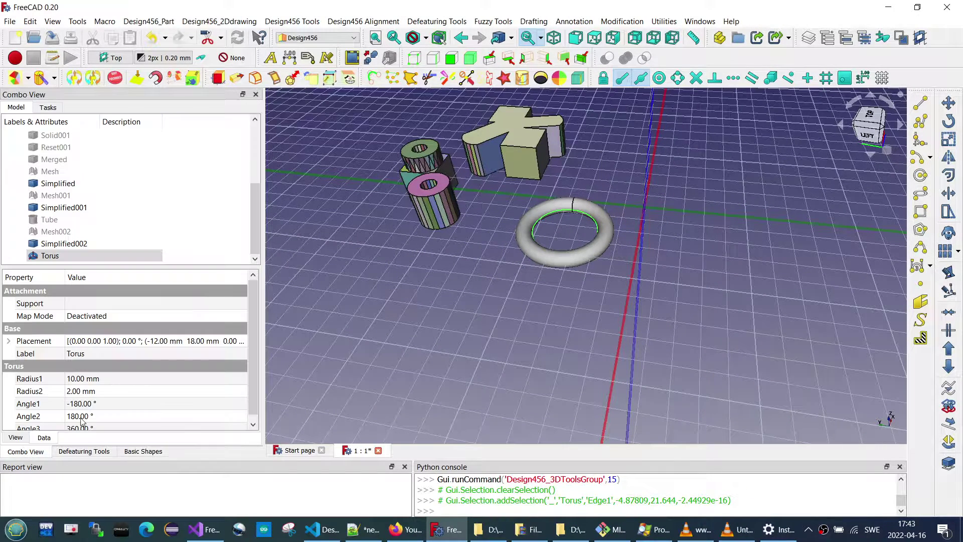
pyautogui.click(579, 256)
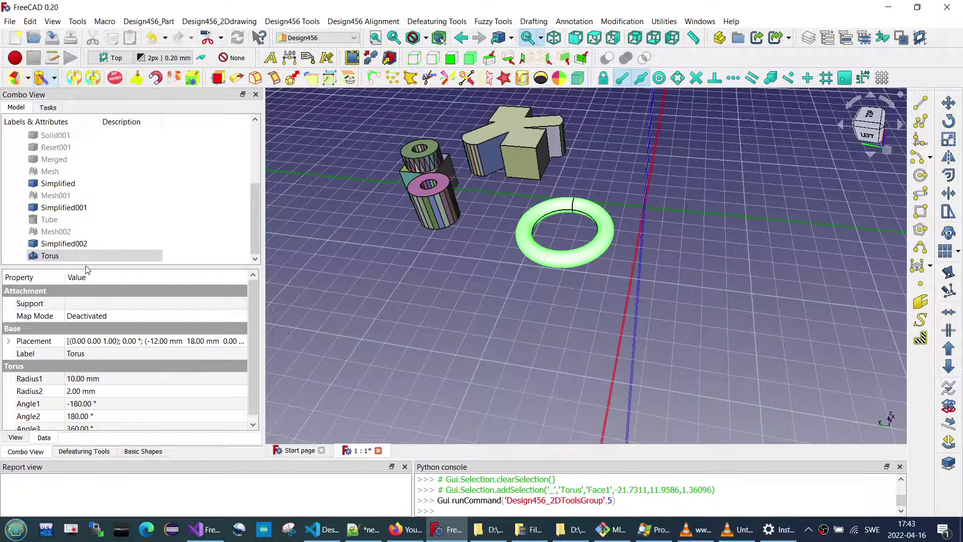
pyautogui.press('space')
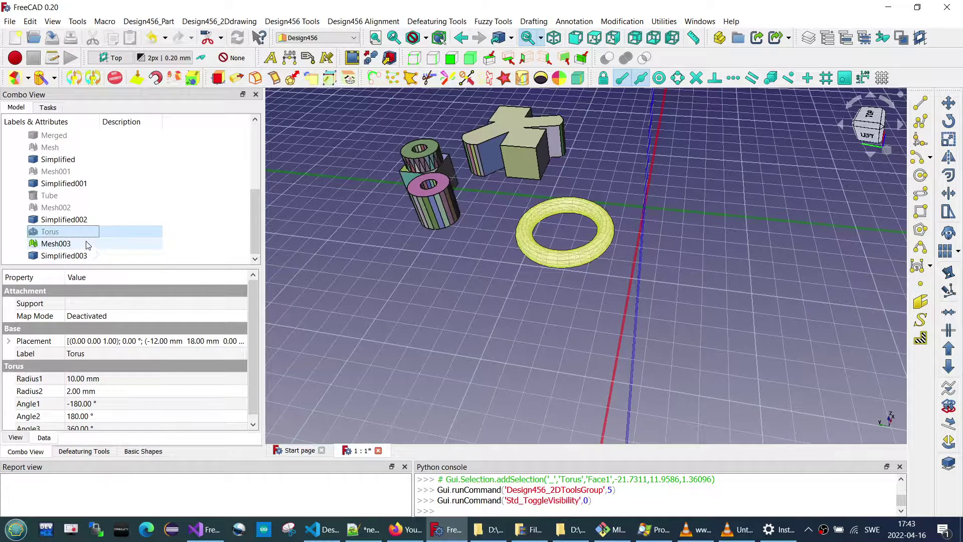
# Step: Give the rebuilt torus Simplified003 multicoloured triangular faces and orbit around it
pyautogui.click(88, 244)
pyautogui.scroll(2, 592, 258)
pyautogui.scroll(5, 586, 256)
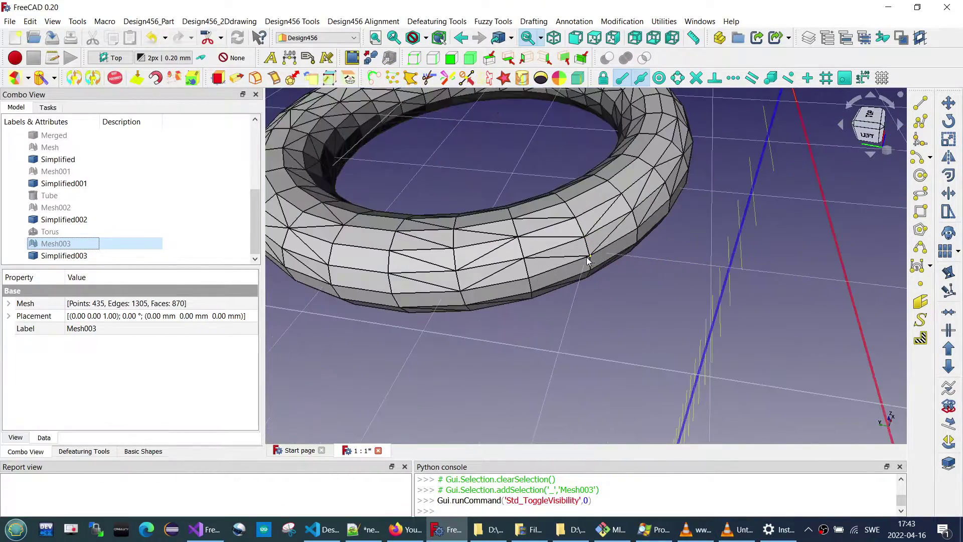
pyautogui.scroll(-2, 585, 257)
pyautogui.scroll(2, 476, 276)
pyautogui.moveTo(476, 275)
pyautogui.mouseDown(button='middle')
pyautogui.moveTo(487, 244)
pyautogui.moveTo(404, 248)
pyautogui.moveTo(513, 320)
pyautogui.moveTo(500, 253)
pyautogui.mouseUp(button='middle')
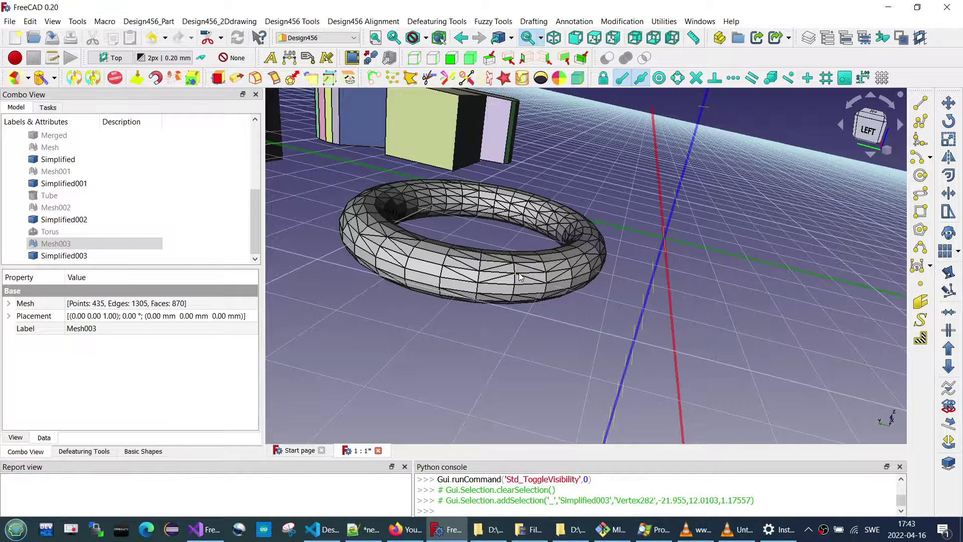
pyautogui.doubleClick(529, 270)
pyautogui.click(12, 77)
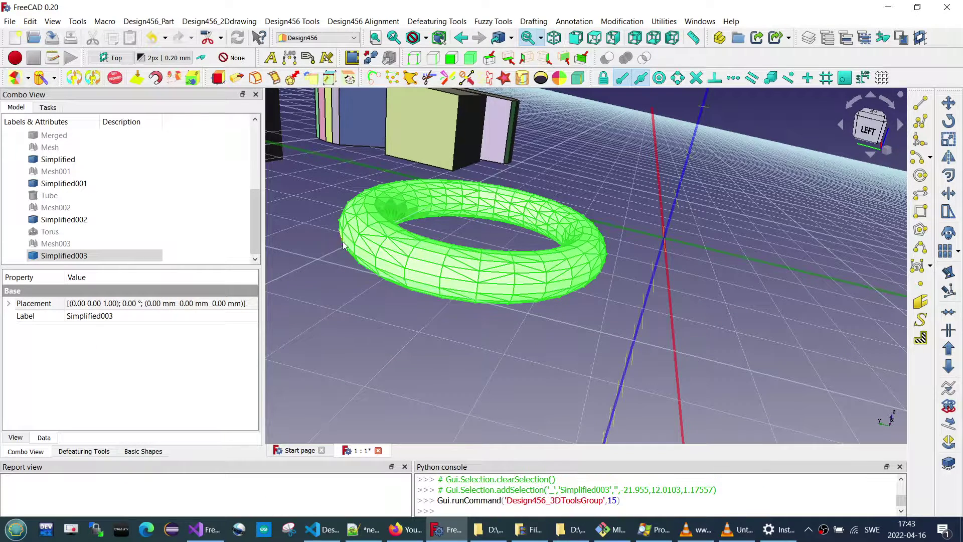
pyautogui.click(380, 324)
pyautogui.moveTo(402, 306); pyautogui.dragTo(335, 317, button='middle')
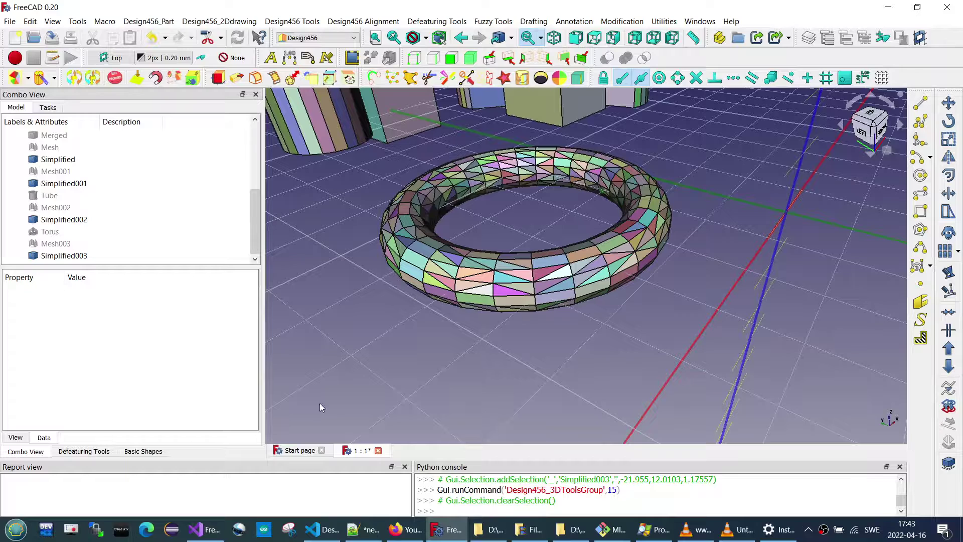
# Step: Add a cone and convert it into a mesh and simplified solid
pyautogui.click(145, 451)
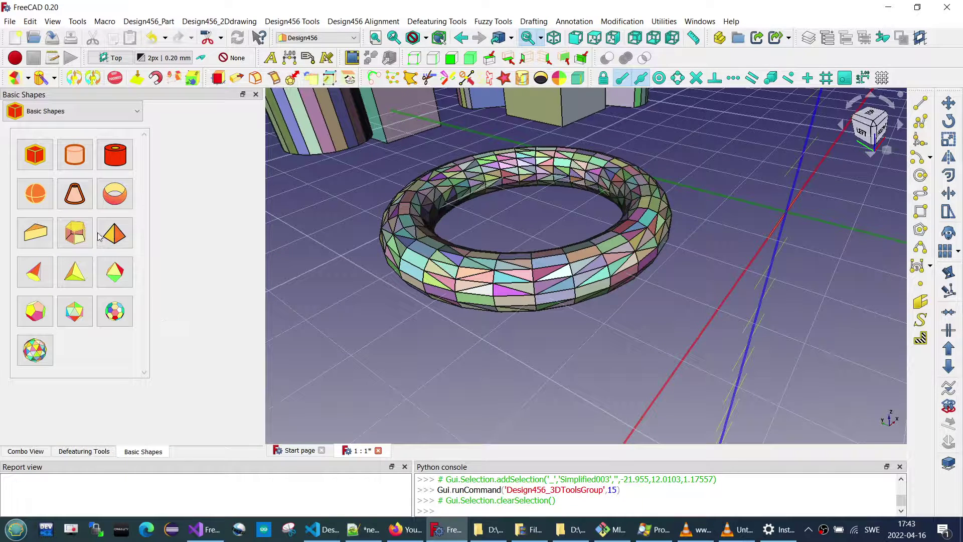
pyautogui.click(78, 201)
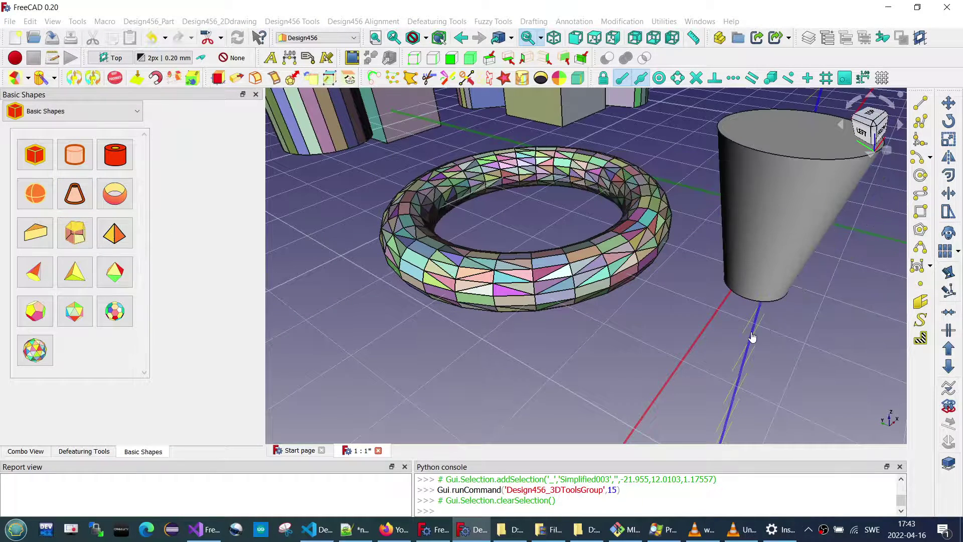
pyautogui.click(764, 258)
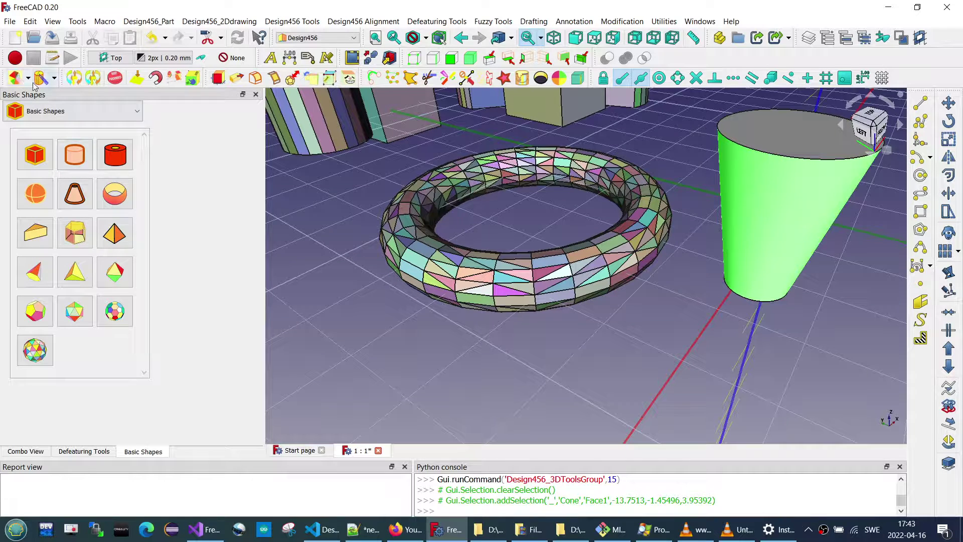
pyautogui.click(919, 319)
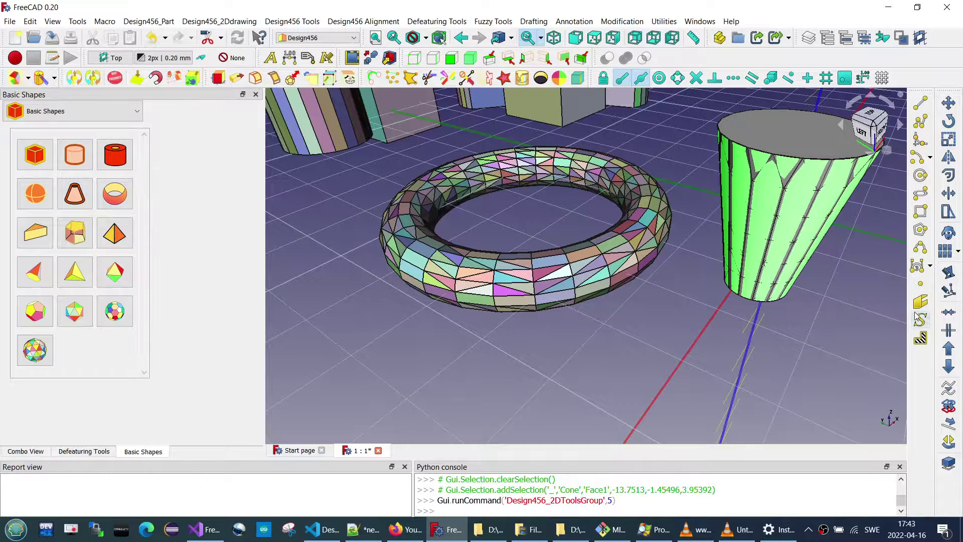
pyautogui.click(18, 454)
# Step: Hide the original Cone and give the rebuilt Simplified004 multicoloured faces
pyautogui.scroll(-3, 75, 230)
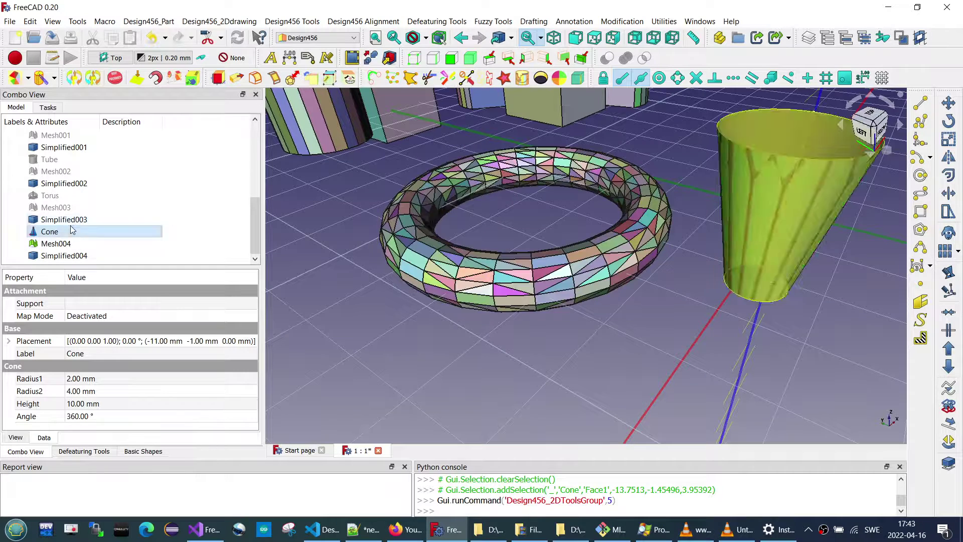
pyautogui.click(72, 219)
pyautogui.press('space')
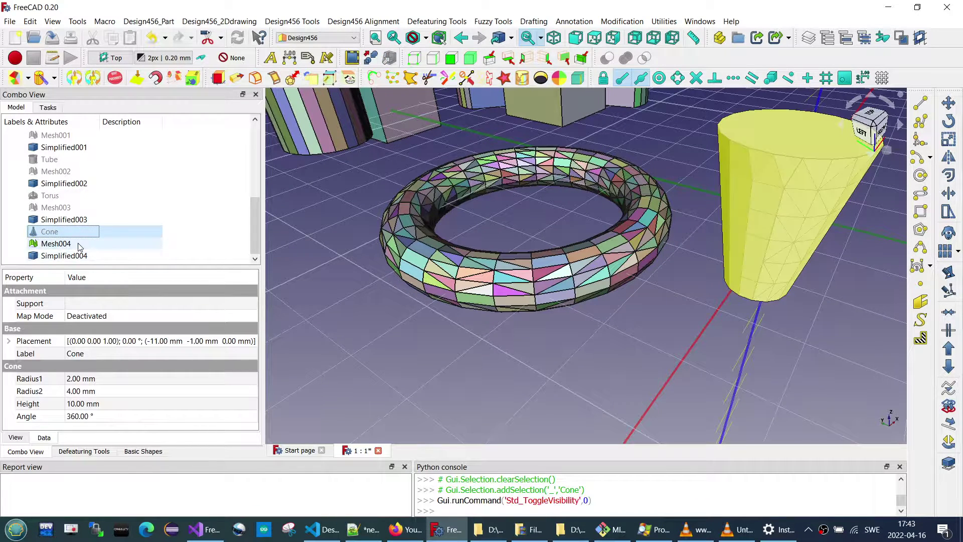
pyautogui.click(79, 244)
pyautogui.click(776, 317)
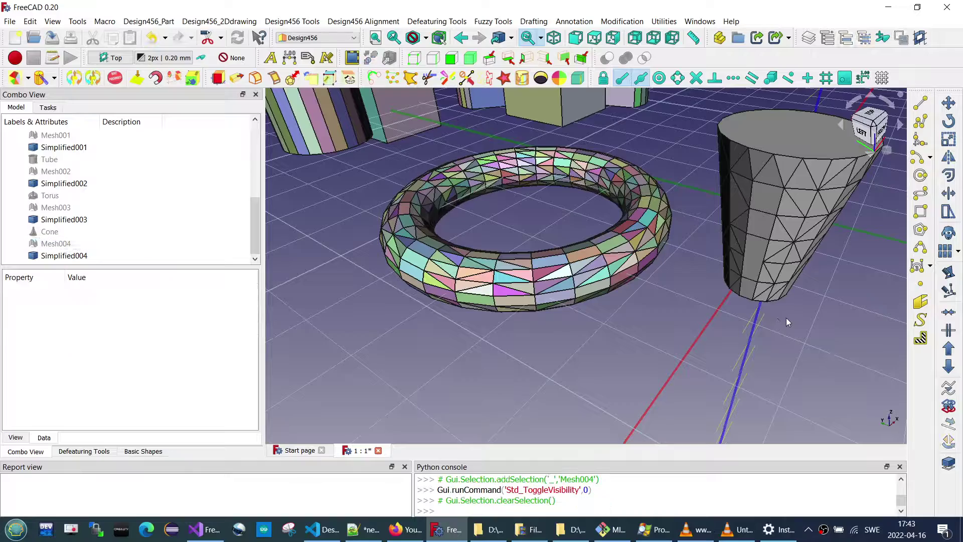
pyautogui.moveTo(786, 317); pyautogui.dragTo(580, 306, button='middle')
pyautogui.click(580, 306)
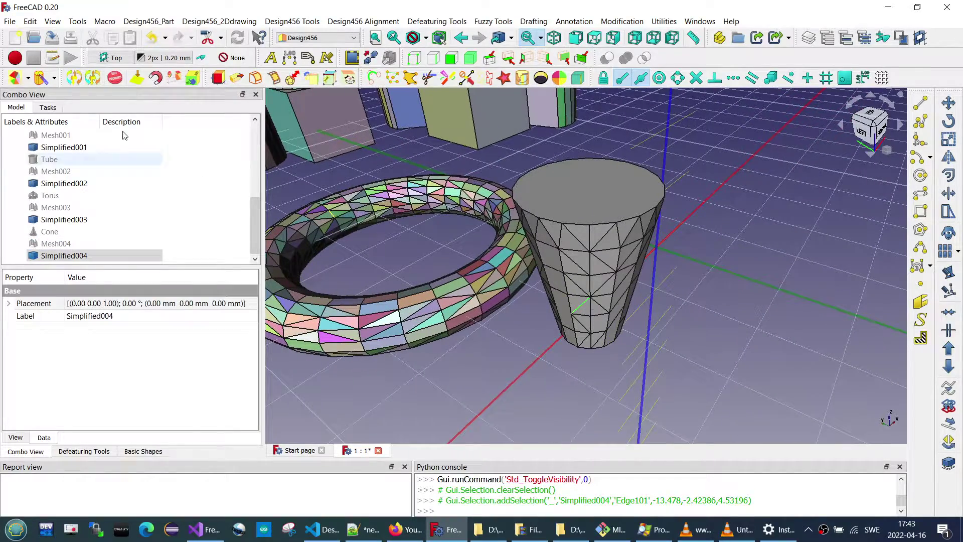
pyautogui.click(10, 79)
# Step: Orbit and zoom to view all five multicoloured solids, especially the torus and cone
pyautogui.moveTo(570, 341)
pyautogui.mouseDown(button='middle')
pyautogui.moveTo(660, 309)
pyautogui.moveTo(469, 307)
pyautogui.mouseUp(button='middle')
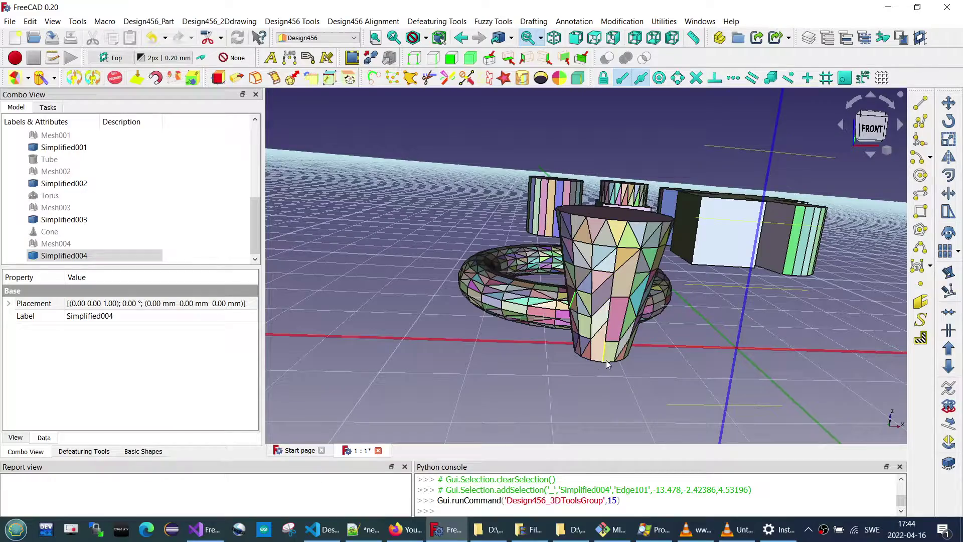
pyautogui.scroll(-2, 456, 319)
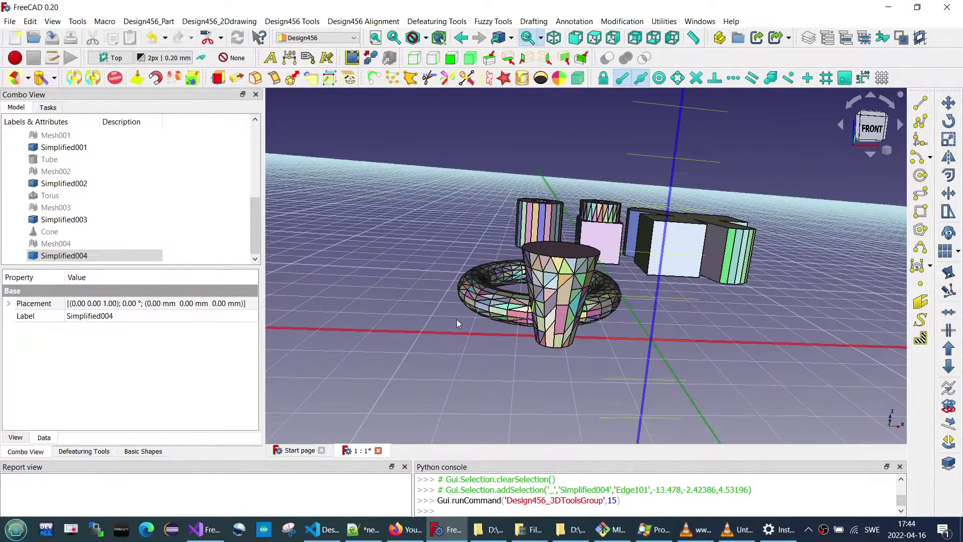
pyautogui.moveTo(457, 319)
pyautogui.mouseDown(button='middle')
pyautogui.moveTo(490, 331)
pyautogui.moveTo(671, 288)
pyautogui.mouseUp(button='middle')
pyautogui.scroll(-2, 489, 331)
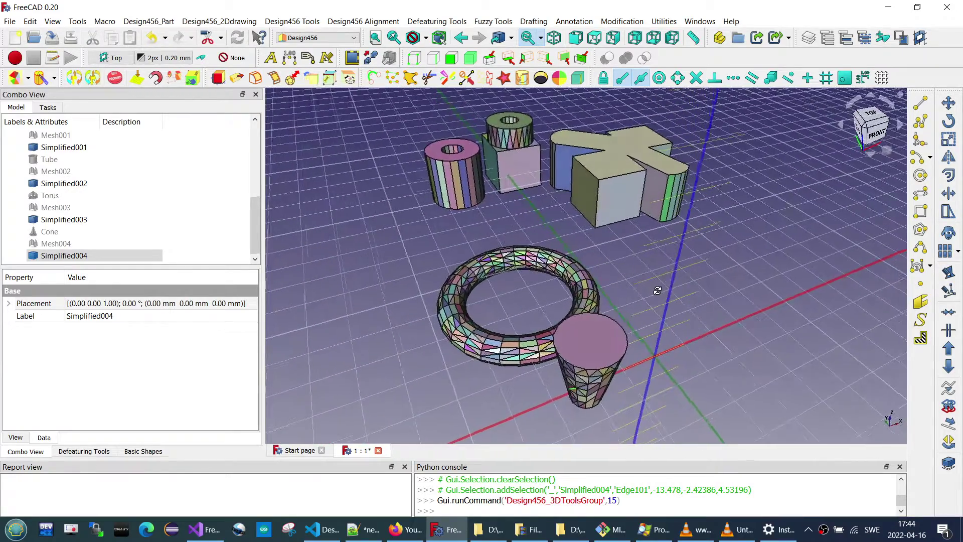
# Step: Open the Windows hidden system tray icons panel after dismissing the taskbar menu
pyautogui.rightClick(828, 536)
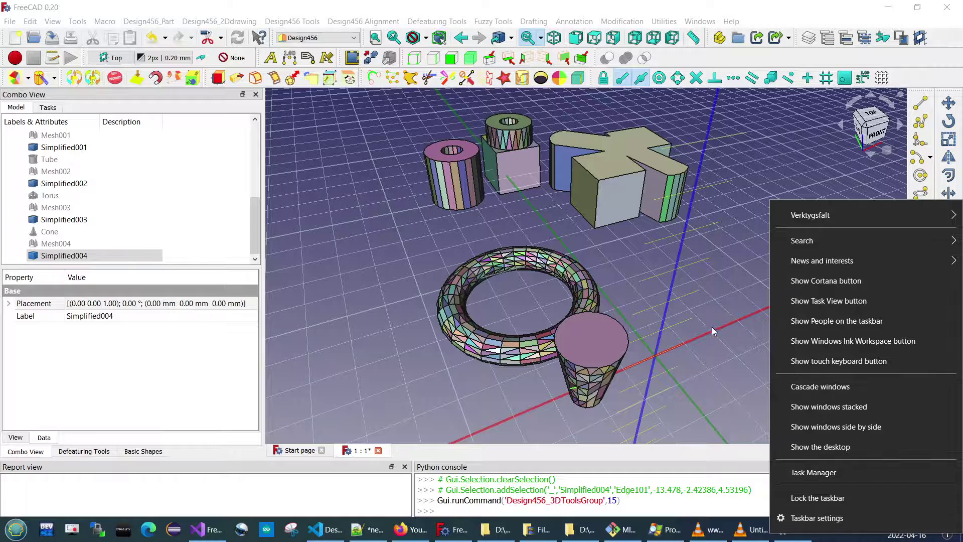
pyautogui.click(711, 326)
pyautogui.click(830, 531)
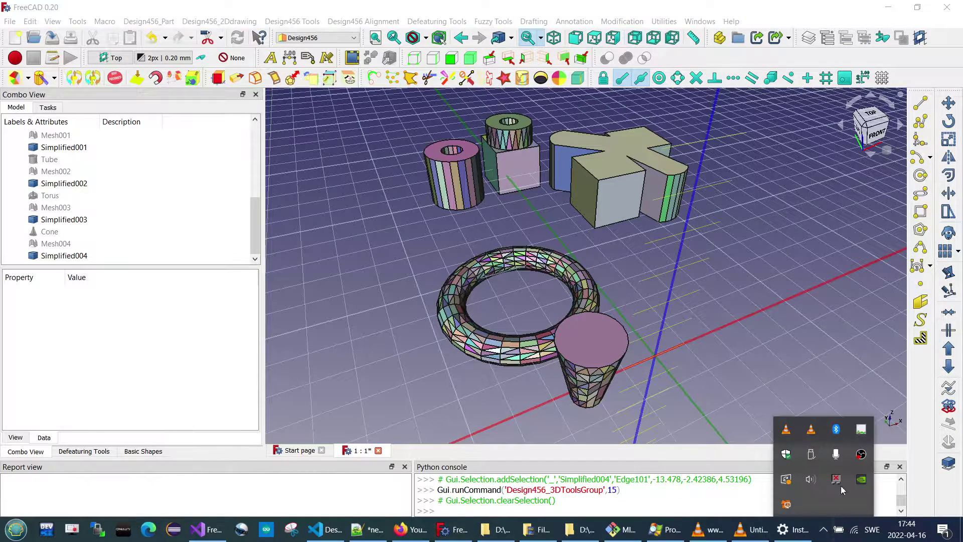